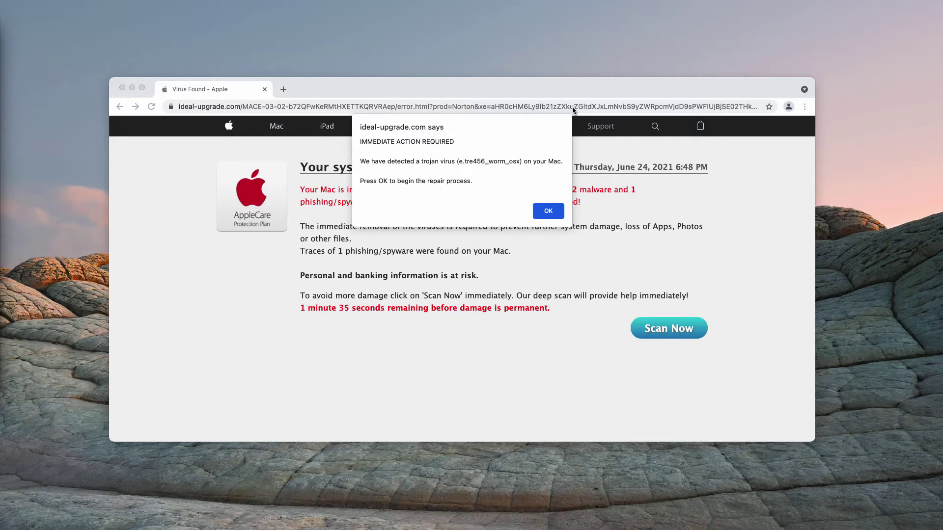
Dismiss the 'ideal-upgrade.com says' trojan alert to reveal the full fake infection page.
left_click_drag(565, 87, 562, 91)
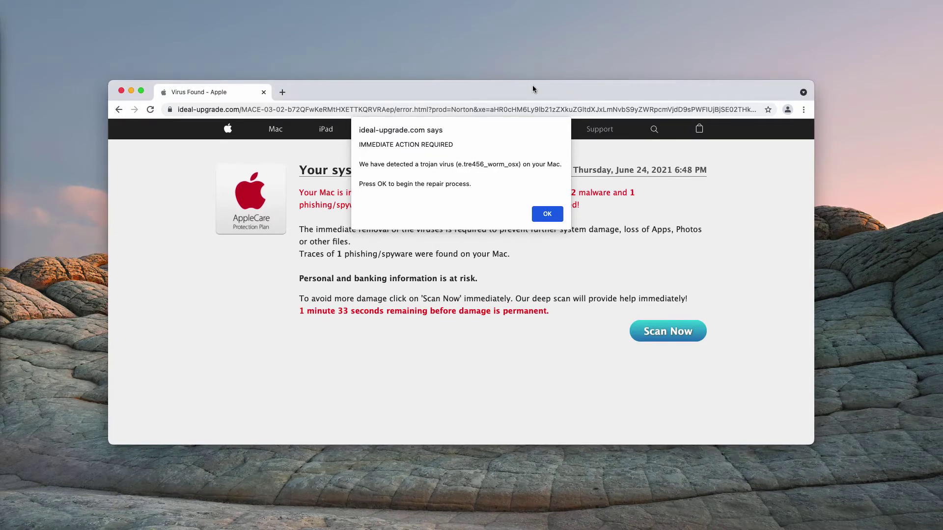
left_click_drag(351, 89, 343, 98)
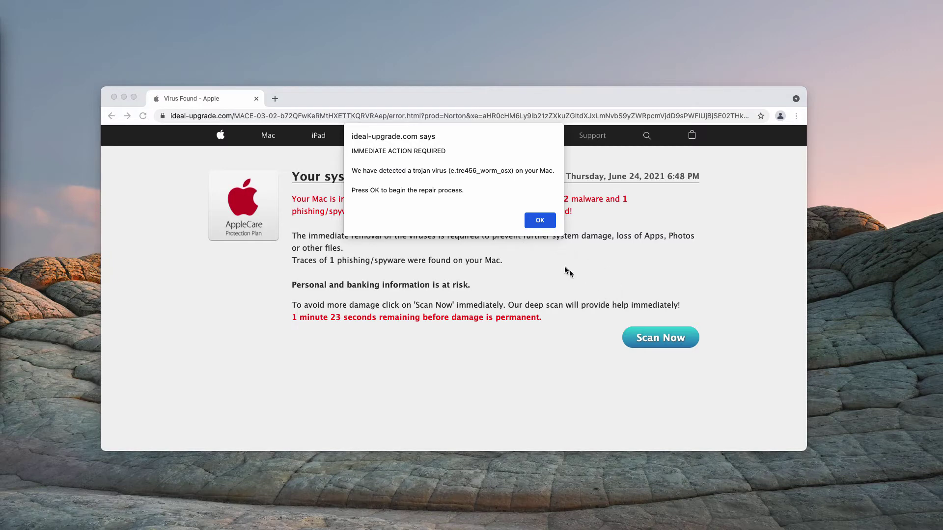
left_click(541, 221)
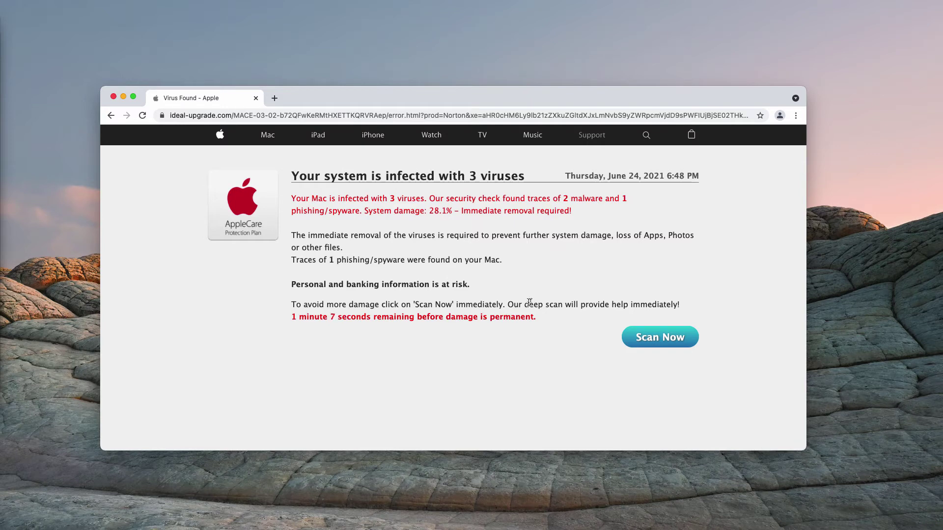
Start the scam page's fake Scan Now virus scan.
left_click(641, 338)
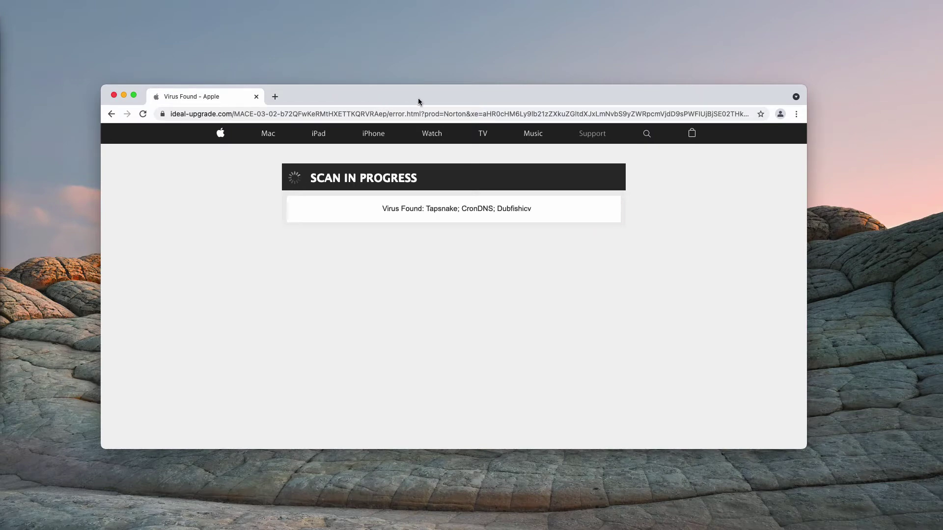
Wait for the fake scan to reach the Norton 'DOWNLOAD REQUIRED' page, nudging the Chrome window.
left_click_drag(418, 98, 412, 103)
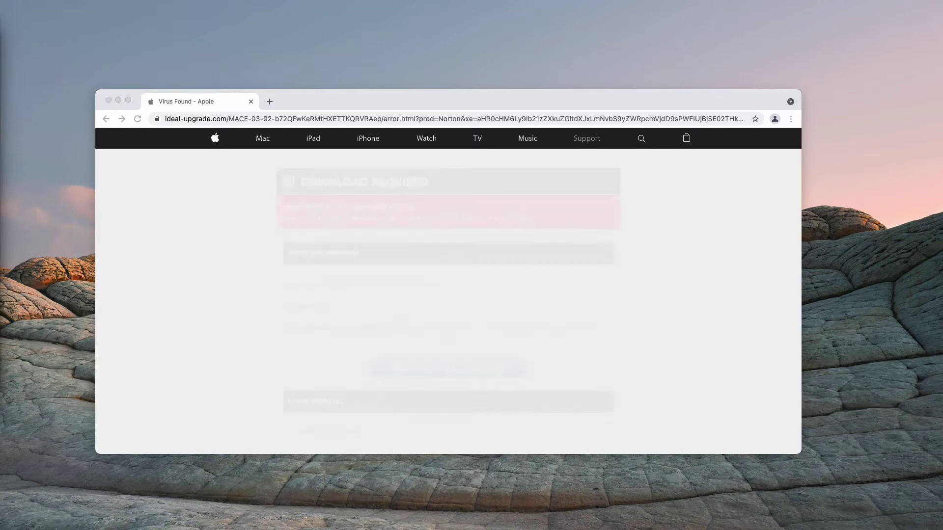
left_click(314, 97)
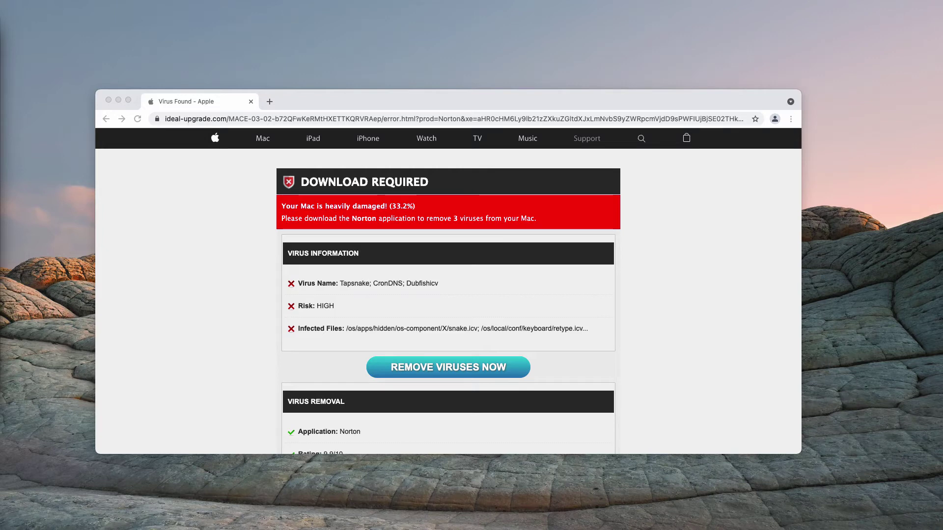
left_click(323, 99)
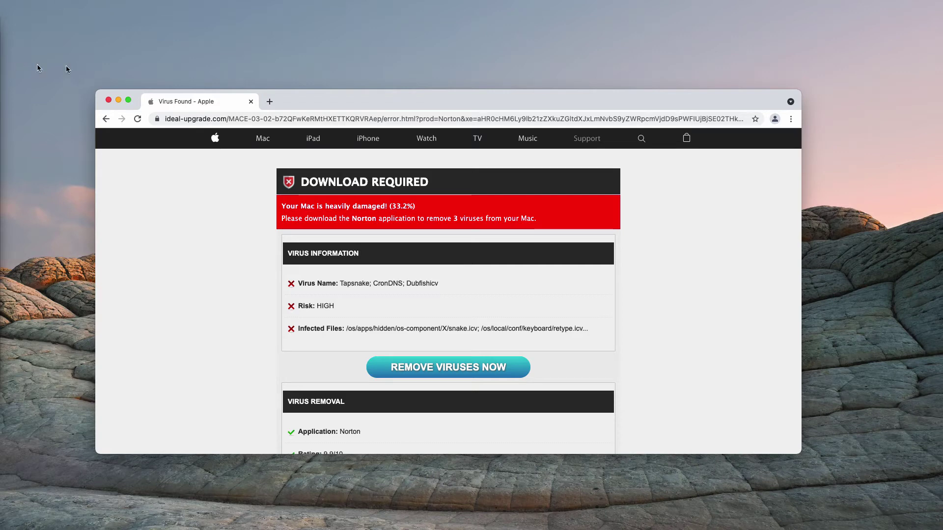
left_click_drag(323, 110, 323, 103)
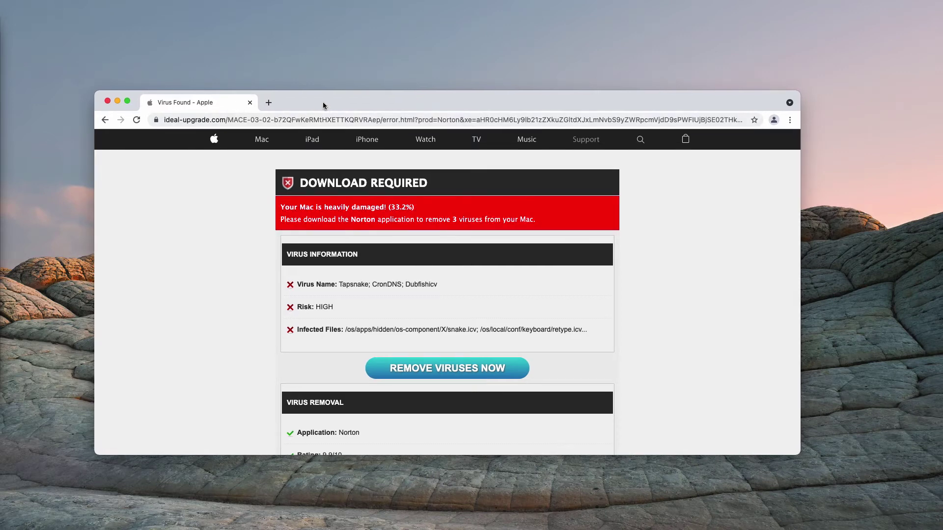
Browse the Applications folder in Finder, listing ApolloOne, Combo Cleaner and Free VPN.
key("super+Tab")
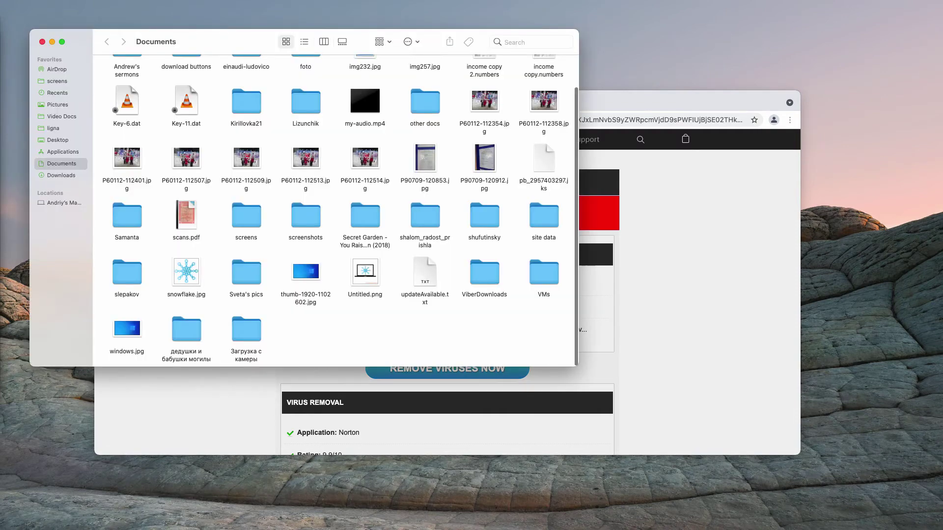
left_click_drag(253, 46, 455, 98)
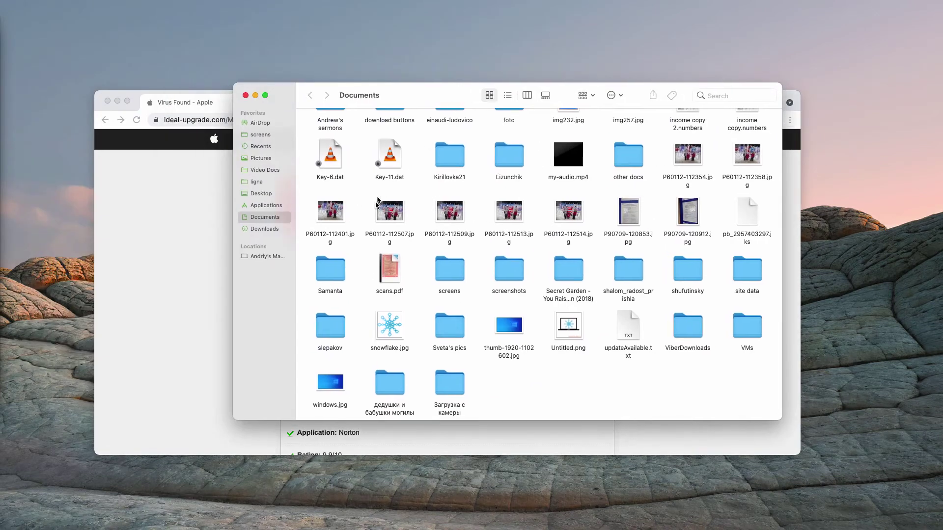
left_click(276, 207)
scroll(481, 221, "down", 5)
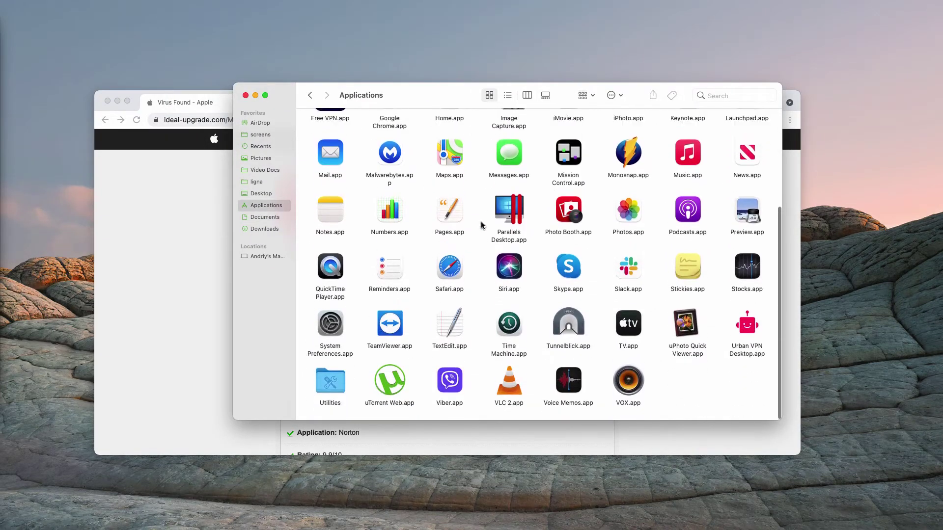
scroll(481, 225, "up", 5)
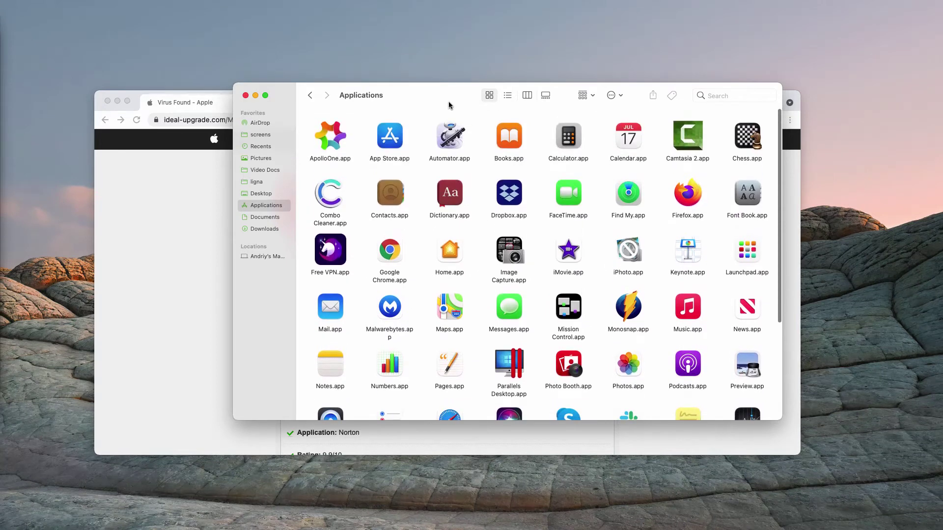
Load combocleaner.com in a new tab and close the scam Virus Found tab.
left_click(246, 97)
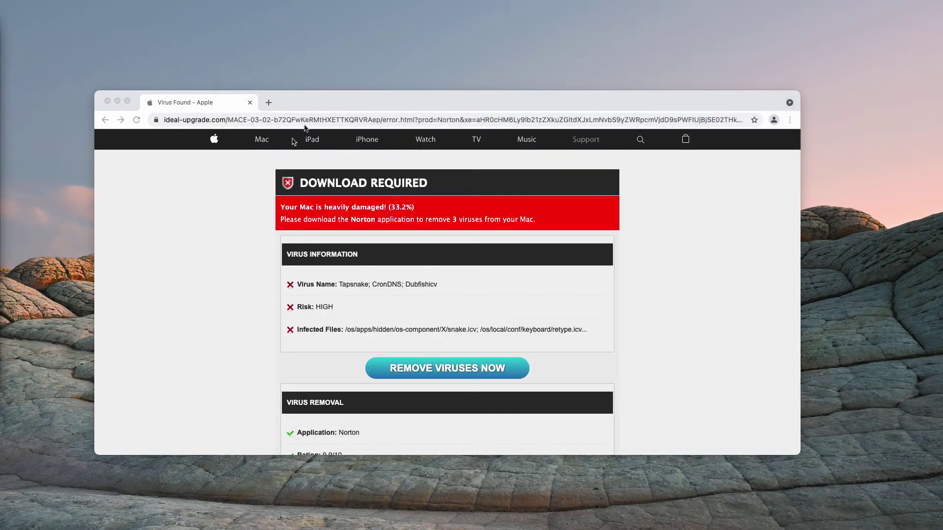
key("super+t")
type("combocleaner.com")
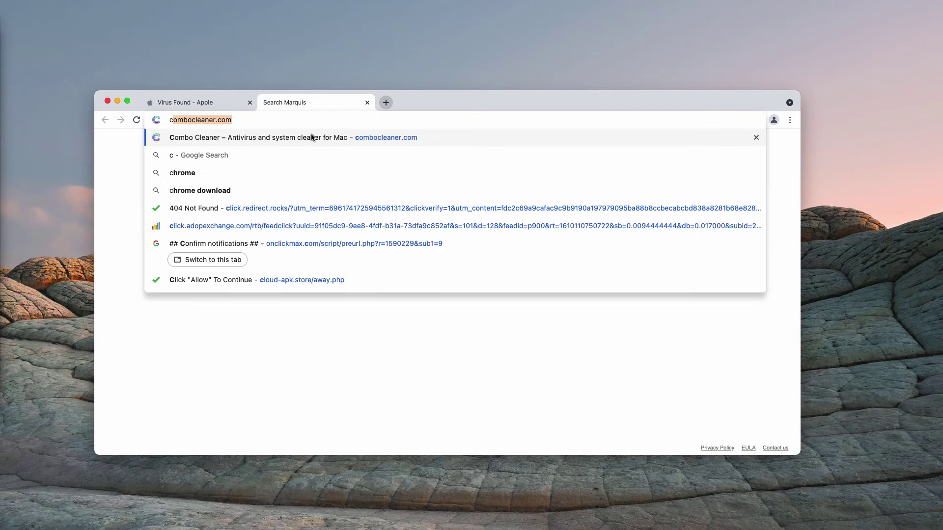
key("Return")
left_click(249, 102)
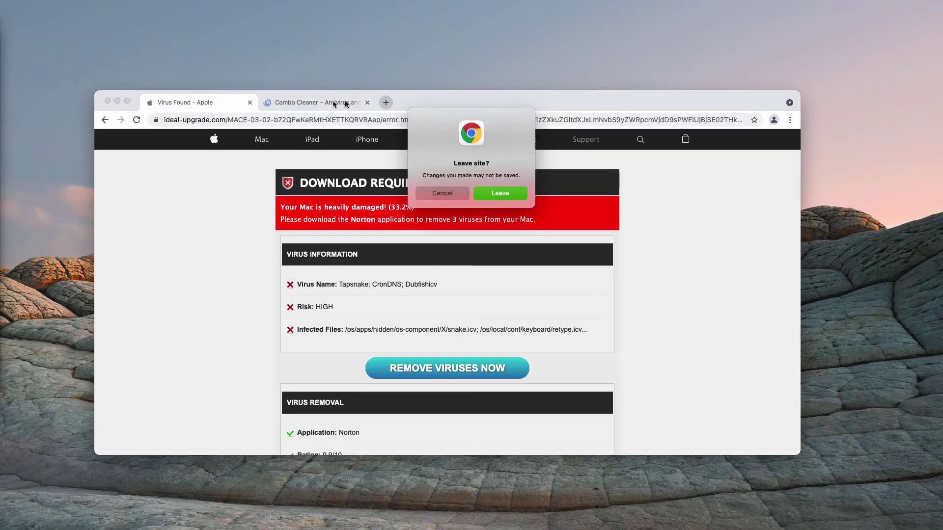
left_click(463, 192)
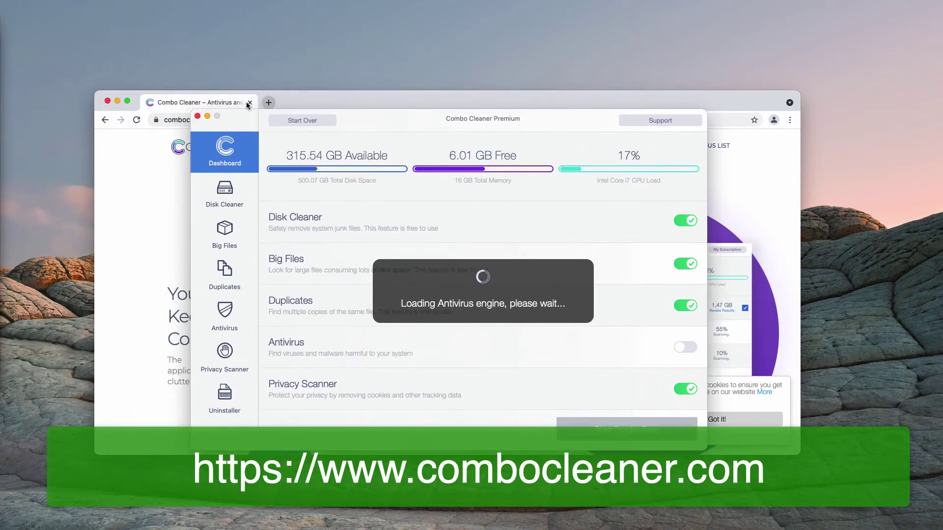
Close Chrome and bring Combo Cleaner's Dashboard forward with the antivirus engine loaded.
left_click(249, 103)
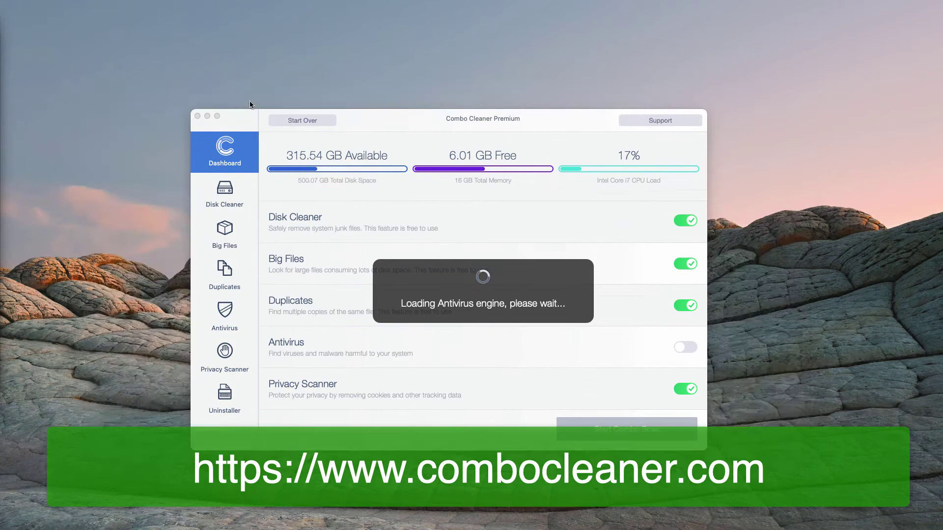
left_click_drag(382, 117, 391, 116)
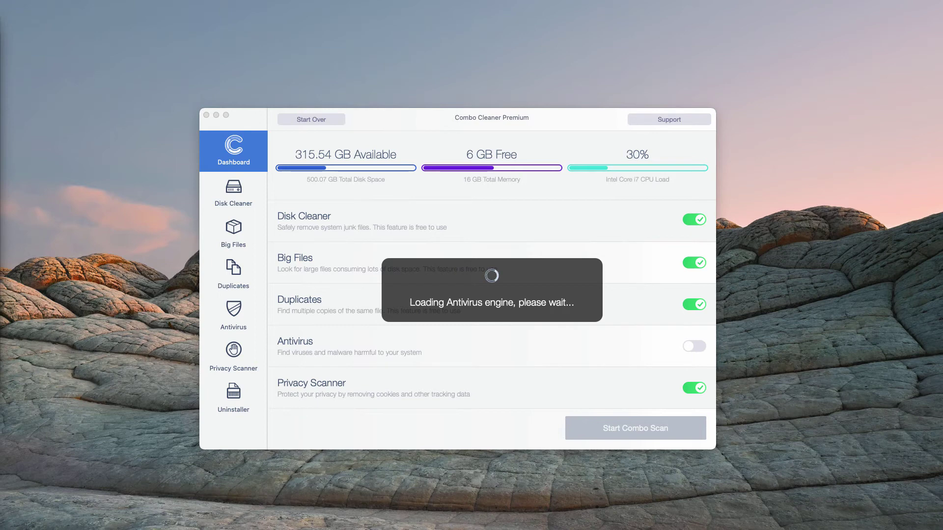
left_click(491, 120)
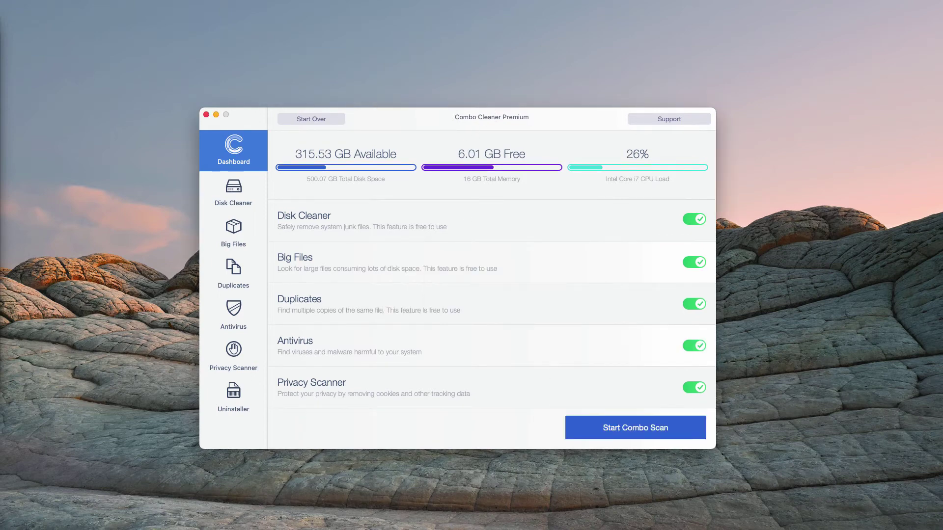
Run Start Combo Scan across all five modules.
left_click(681, 438)
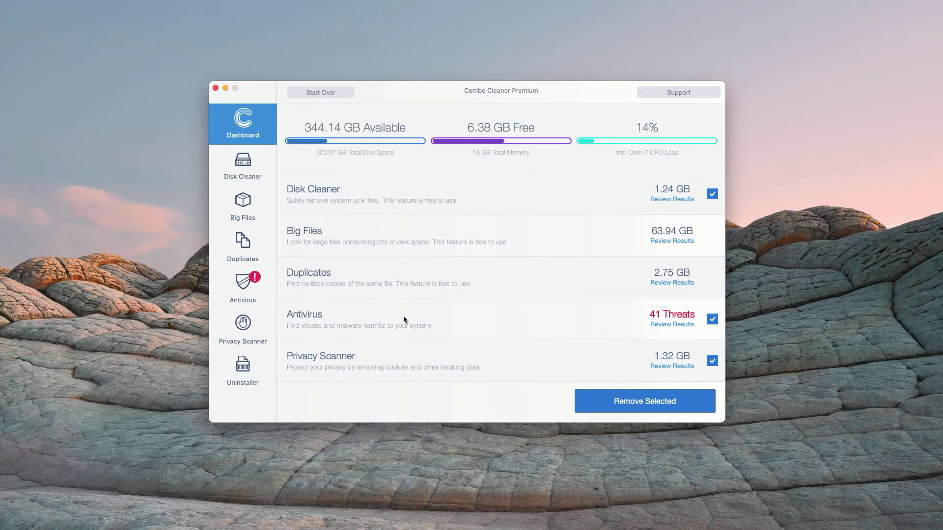
Open the list of 41 Antivirus threats and scroll through it.
left_click(669, 330)
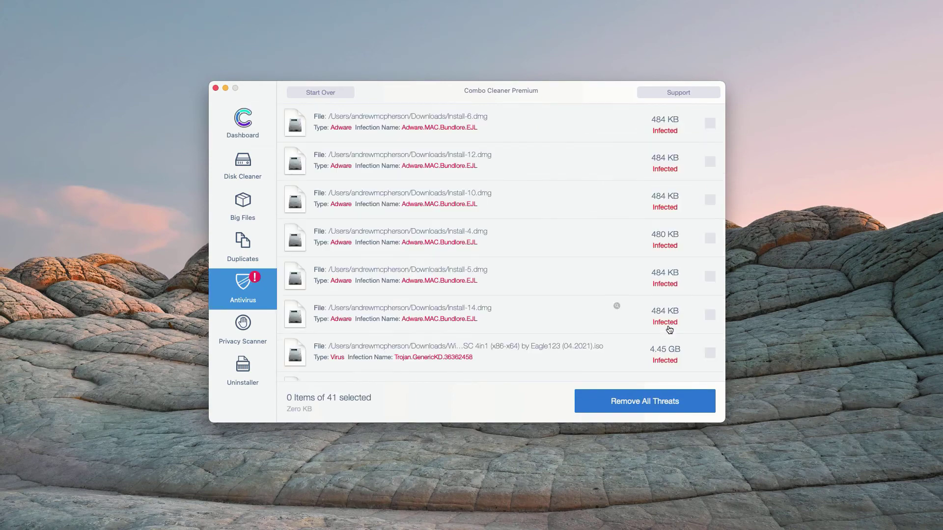
scroll(457, 281, "down", 3)
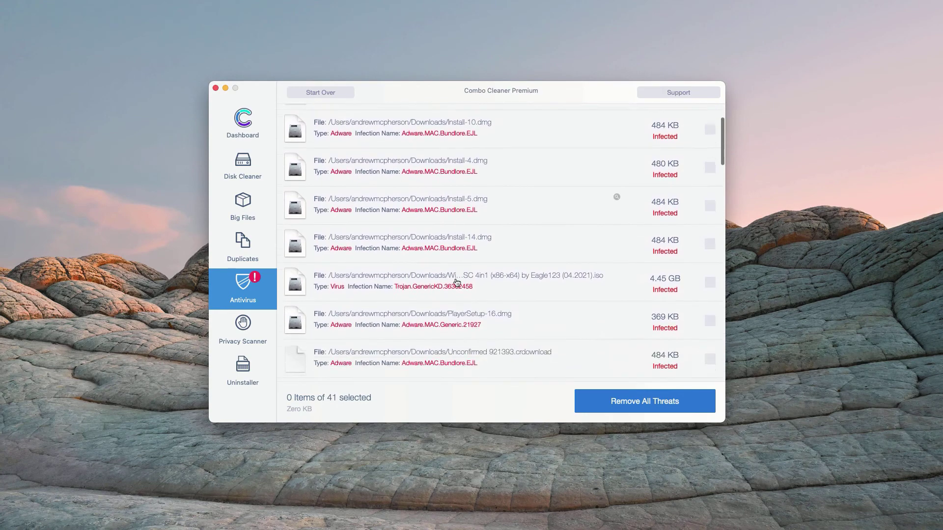
scroll(456, 282, "up", 3)
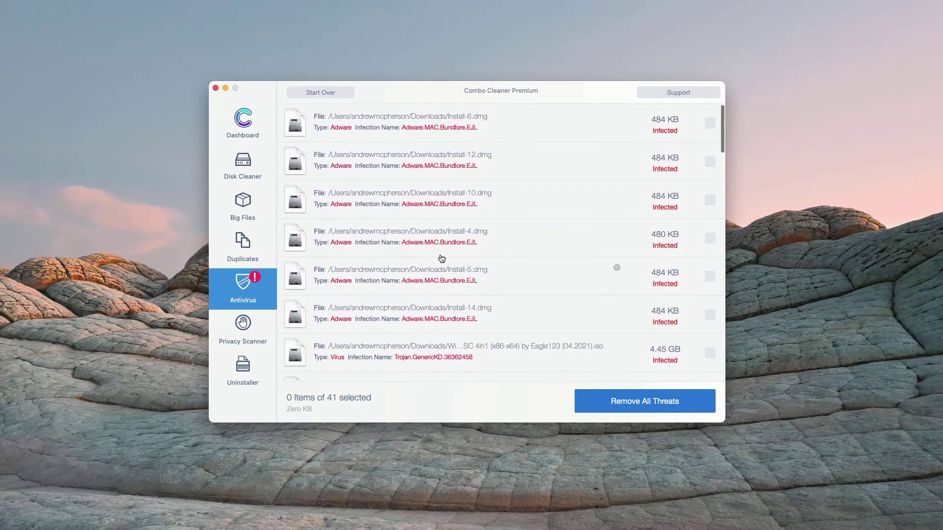
scroll(457, 151, "down", 10)
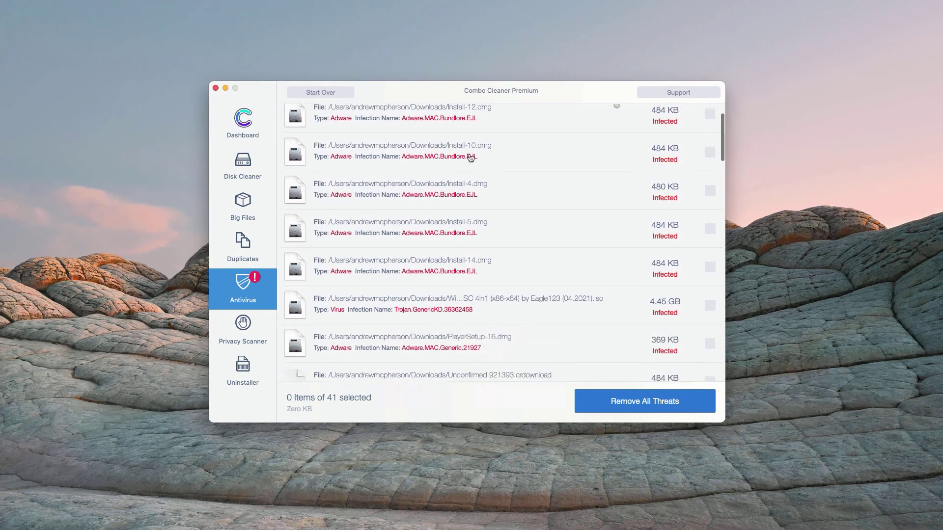
scroll(462, 210, "down", 8)
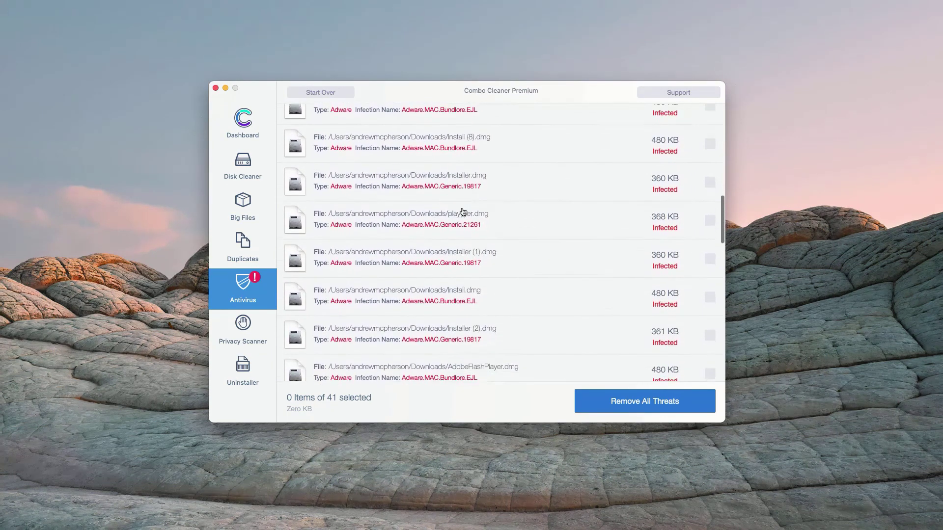
scroll(463, 212, "up", 15)
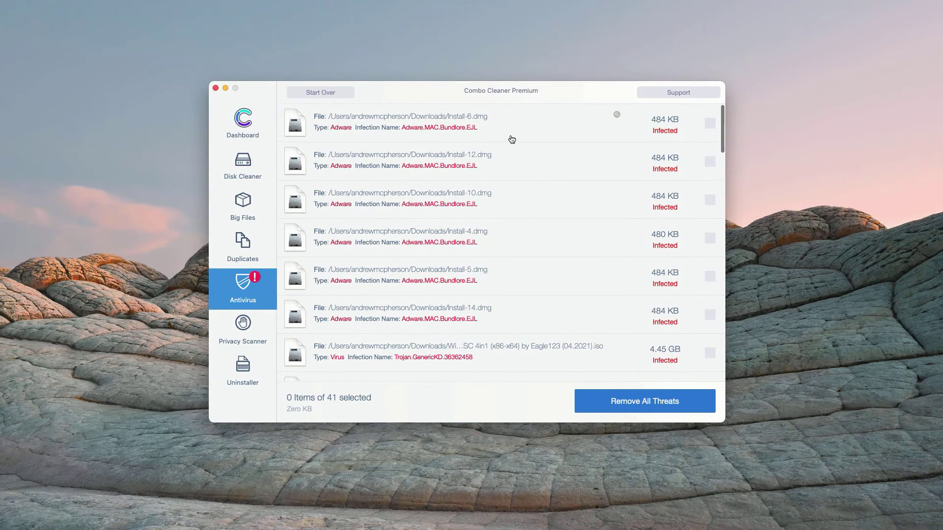
Reveal Install-6.dmg in Finder's Downloads, move it to Trash, then hide Finder.
left_click(617, 116)
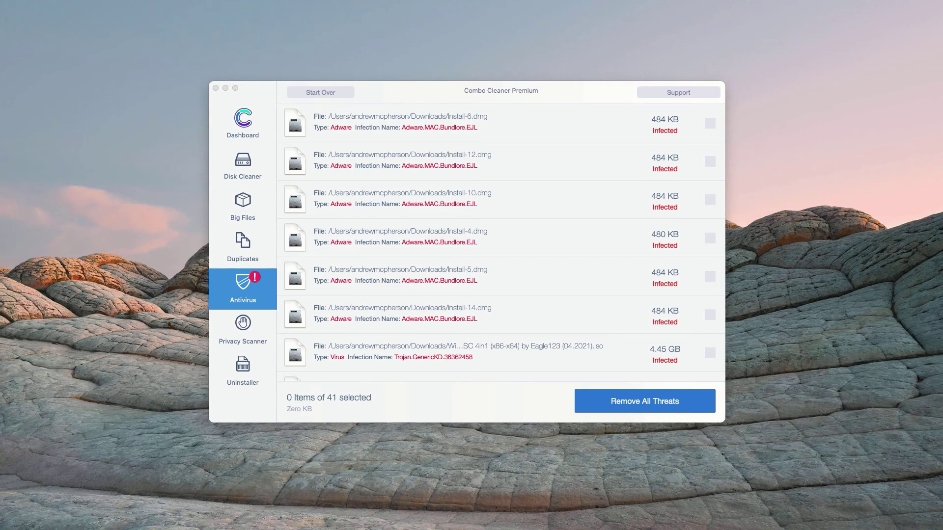
left_click_drag(334, 84, 376, 95)
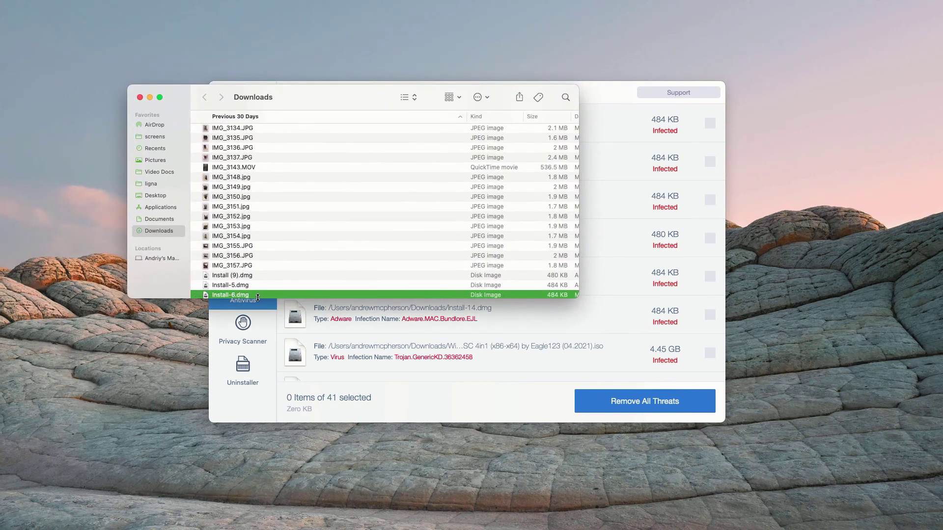
right_click(335, 294)
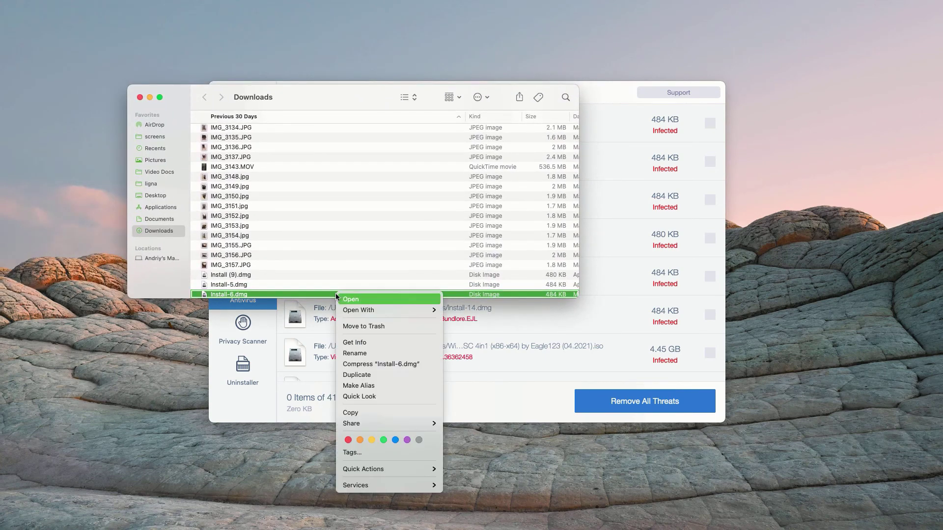
left_click(369, 326)
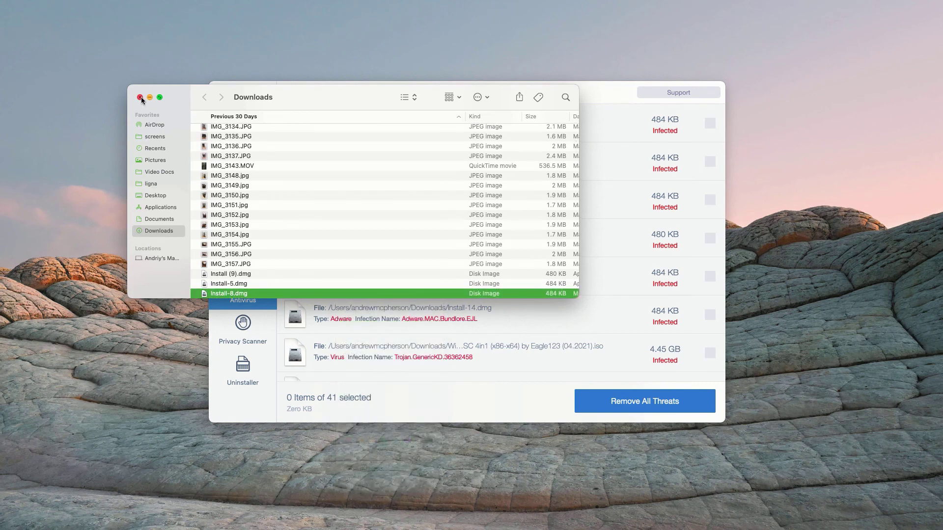
key("super+h")
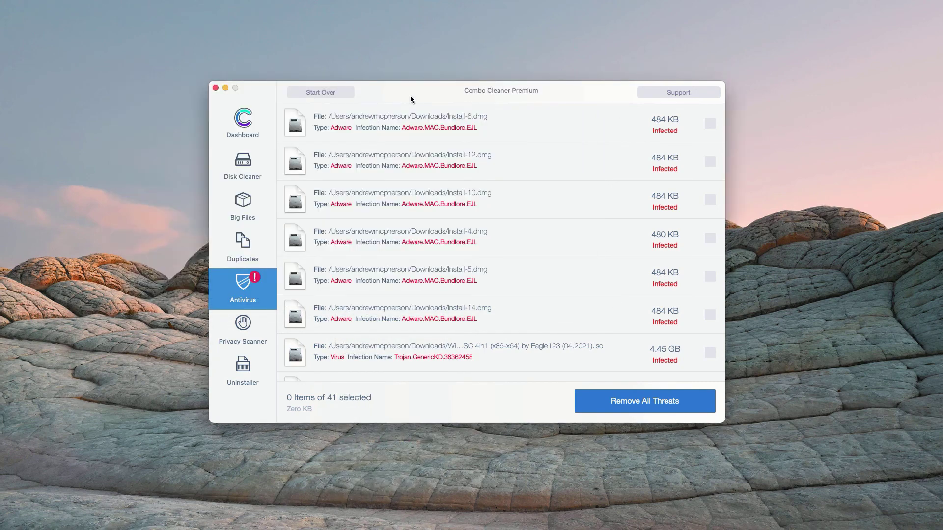